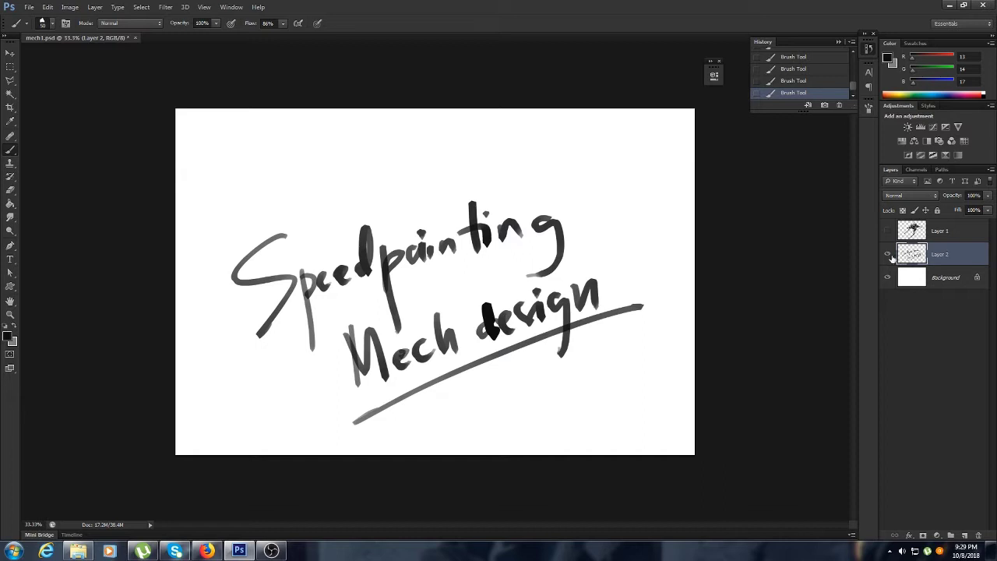
# Step: Hide the handwritten title layer, add a new layer, and stamp the large angular brush tip once in dark gray
pyautogui.click(886, 255)
pyautogui.click(965, 537)
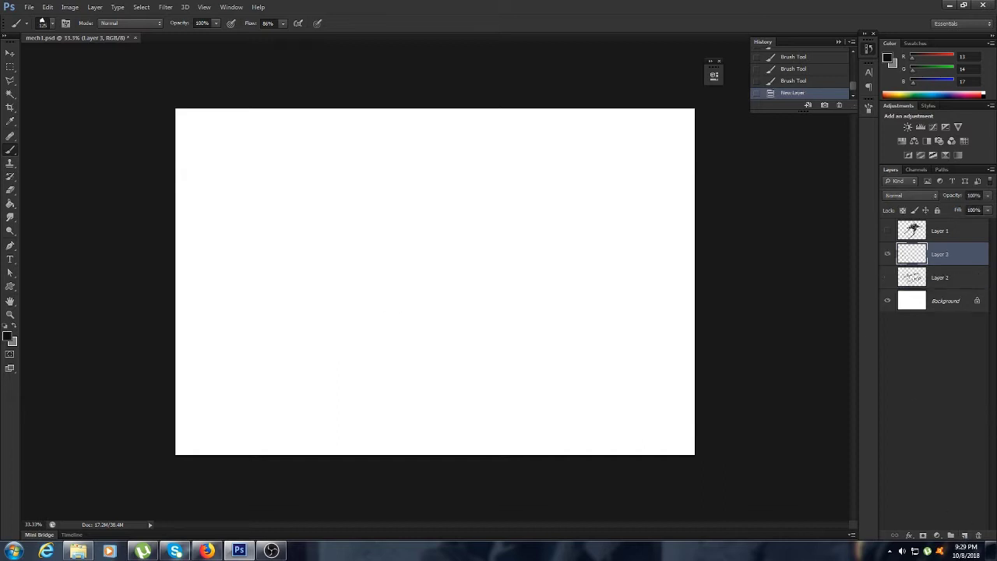
pyautogui.click(390, 261)
pyautogui.hotkey('ctrl', 'z')
pyautogui.moveTo(347, 248); pyautogui.dragTo(406, 300)
# Step: With a smaller brush, handwrite "Brush use" beside the stamped shape and draw a curved arrow pointing to it
pyautogui.press('[')
pyautogui.press('[')
pyautogui.press('[')
pyautogui.press('[')
pyautogui.press('[')
pyautogui.press('[')
pyautogui.press('[')
pyautogui.press('[')
pyautogui.press('[')
pyautogui.press('[')
pyautogui.moveTo(394, 256); pyautogui.dragTo(401, 272)
pyautogui.moveTo(413, 251); pyautogui.dragTo(446, 256)
pyautogui.moveTo(458, 218)
pyautogui.mouseDown()
pyautogui.moveTo(475, 244)
pyautogui.moveTo(519, 224)
pyautogui.mouseUp()
pyautogui.moveTo(531, 209)
pyautogui.mouseDown()
pyautogui.moveTo(543, 204)
pyautogui.moveTo(412, 188)
pyautogui.mouseUp()
pyautogui.moveTo(414, 184)
pyautogui.mouseDown()
pyautogui.moveTo(404, 196)
pyautogui.moveTo(416, 191)
pyautogui.mouseUp()
pyautogui.hotkey('ctrl', 'z')
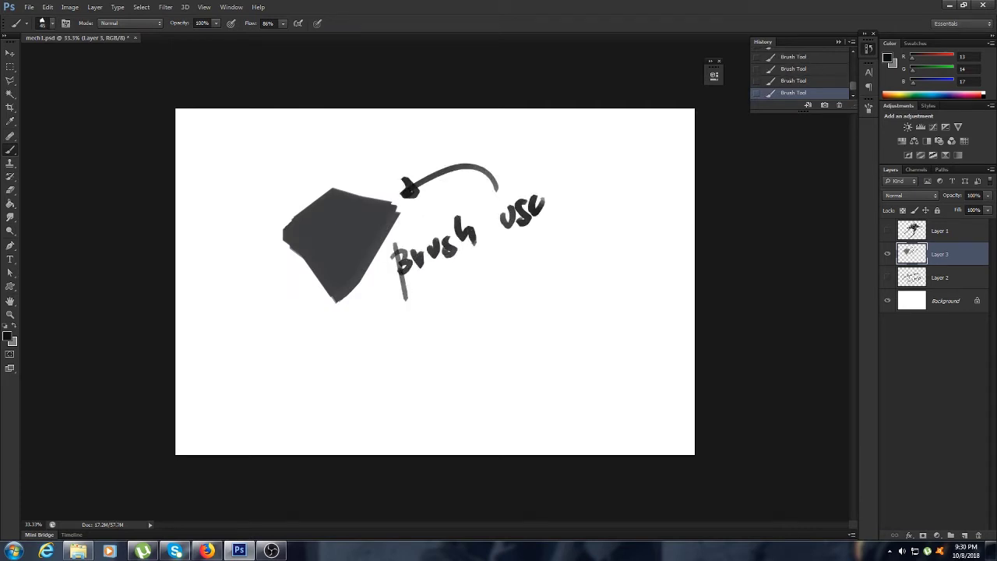
# Step: Review the brush's Shape Dynamics settings and paint a long and a short diagonal demo stroke below the writing
pyautogui.click(869, 109)
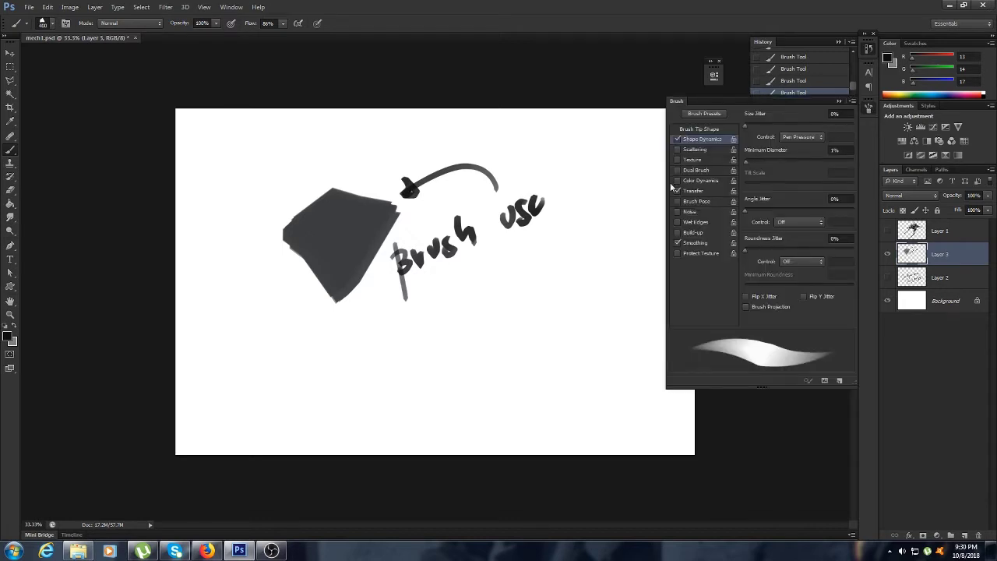
pyautogui.click(839, 102)
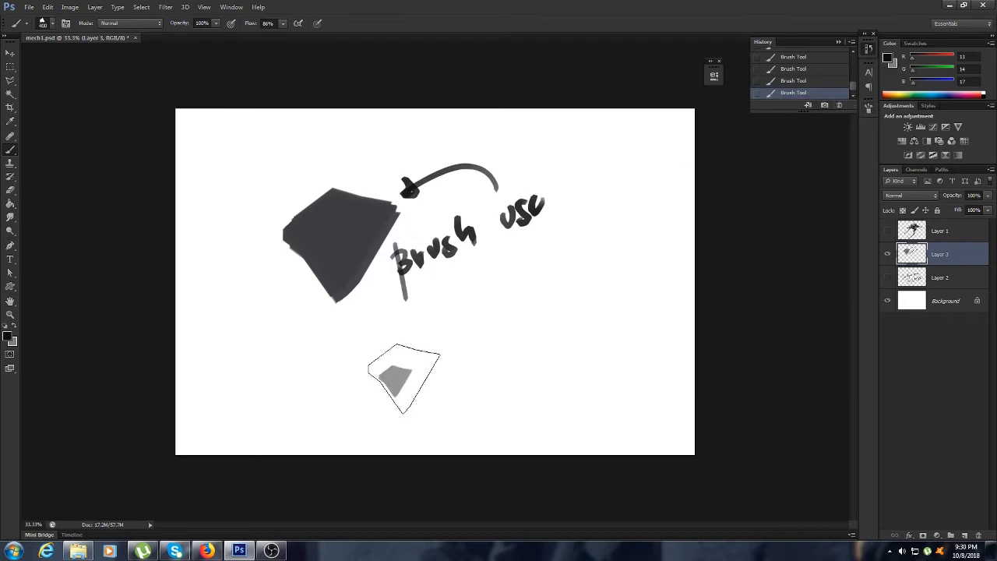
pyautogui.moveTo(389, 384); pyautogui.dragTo(642, 247)
pyautogui.moveTo(482, 401); pyautogui.dragTo(570, 349)
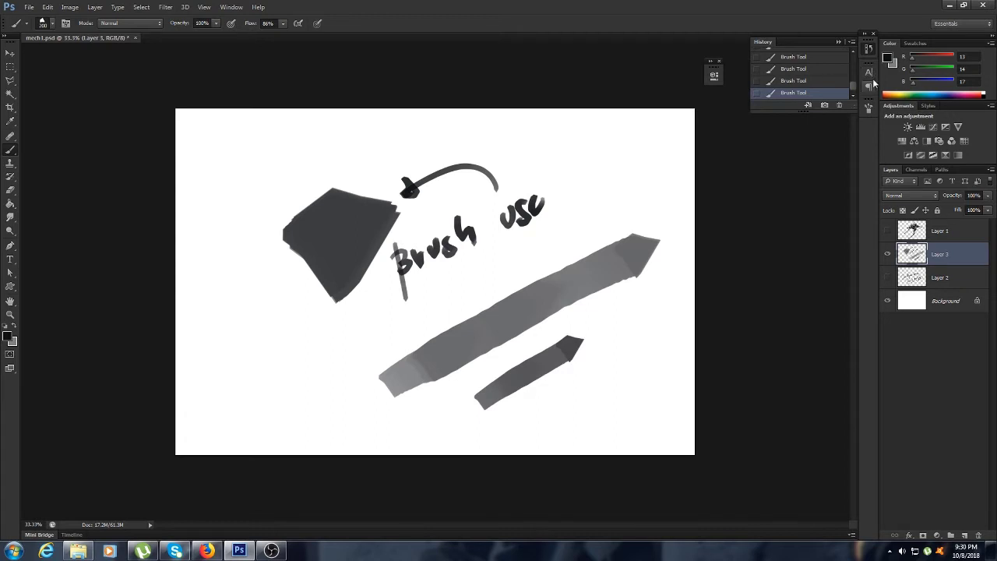
# Step: Turn off Shape Dynamics for the brush and paint a diagonal test stroke in the canvas's lower-right area
pyautogui.click(870, 108)
pyautogui.click(700, 129)
pyautogui.click(678, 139)
pyautogui.moveTo(529, 430); pyautogui.dragTo(640, 373)
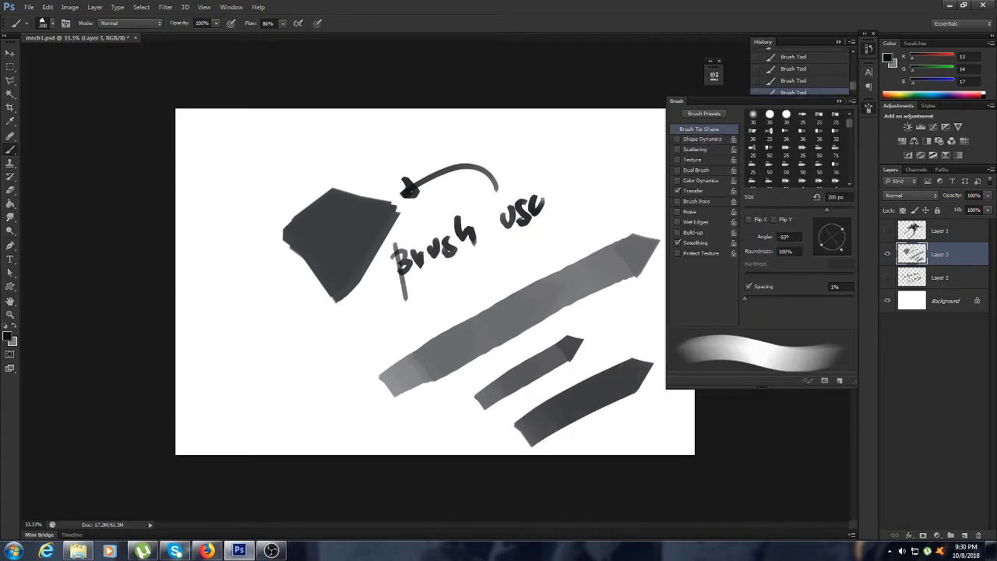
# Step: Compare brush spacings of 55% and 1% by painting diagonal test strokes with each setting
pyautogui.moveTo(745, 299); pyautogui.dragTo(774, 298)
pyautogui.moveTo(581, 444); pyautogui.dragTo(658, 403)
pyautogui.moveTo(242, 397); pyautogui.dragTo(386, 310)
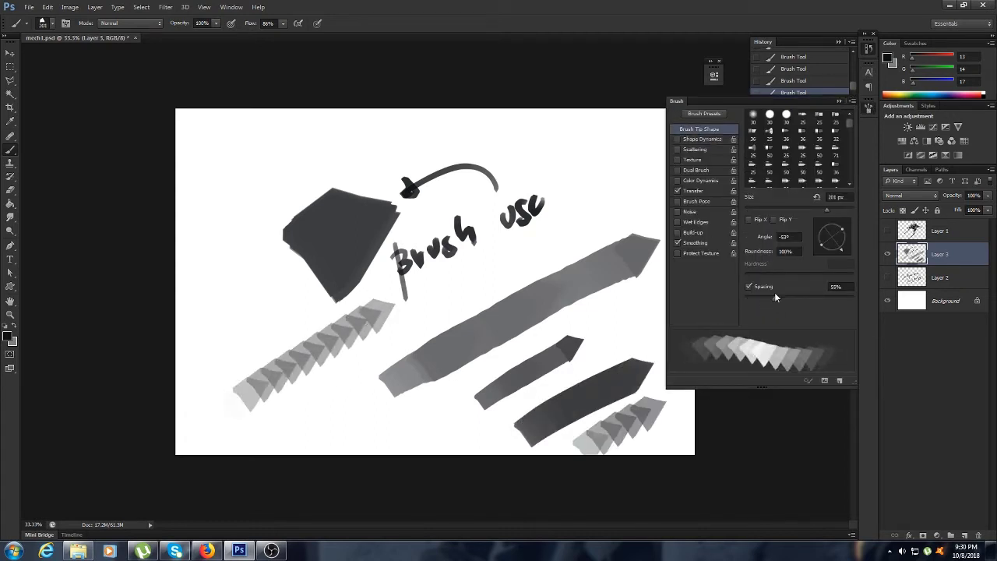
pyautogui.moveTo(776, 297); pyautogui.dragTo(710, 298)
pyautogui.moveTo(187, 207); pyautogui.dragTo(355, 125)
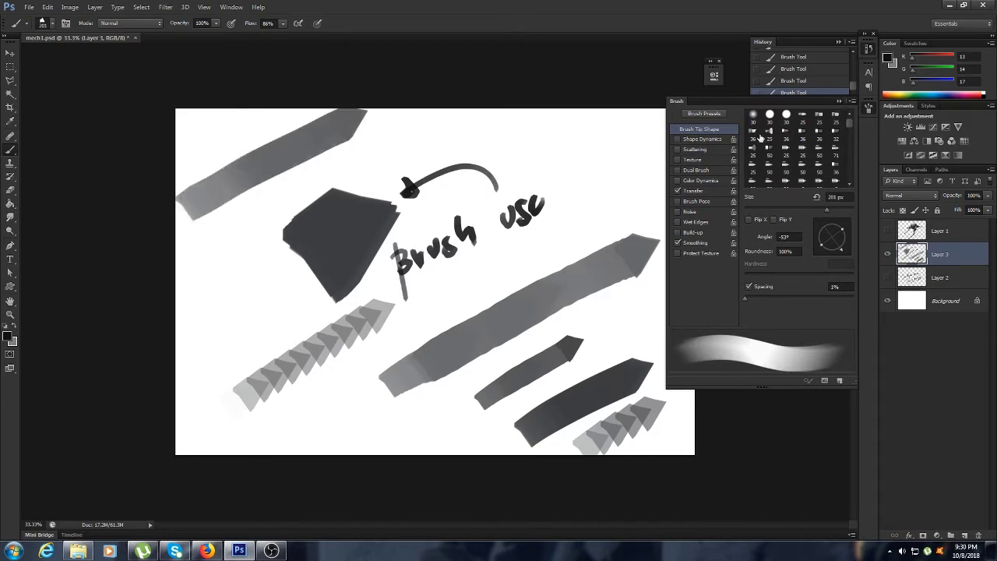
# Step: Turn on the brush's Texture option, paint two diagonal test strokes, and turn Texture off again
pyautogui.click(677, 159)
pyautogui.moveTo(425, 300); pyautogui.dragTo(635, 184)
pyautogui.moveTo(537, 177); pyautogui.dragTo(631, 134)
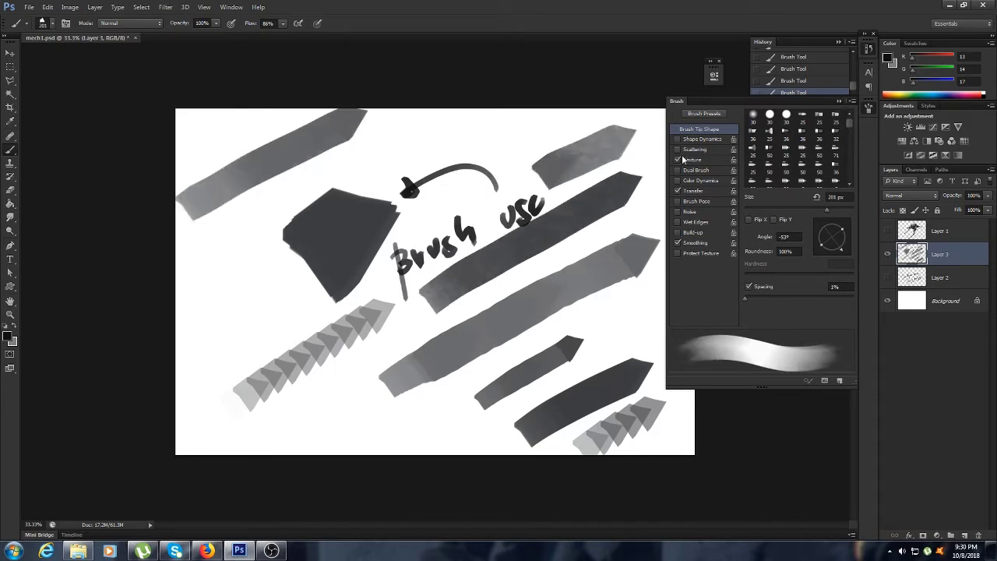
pyautogui.click(678, 160)
pyautogui.click(839, 101)
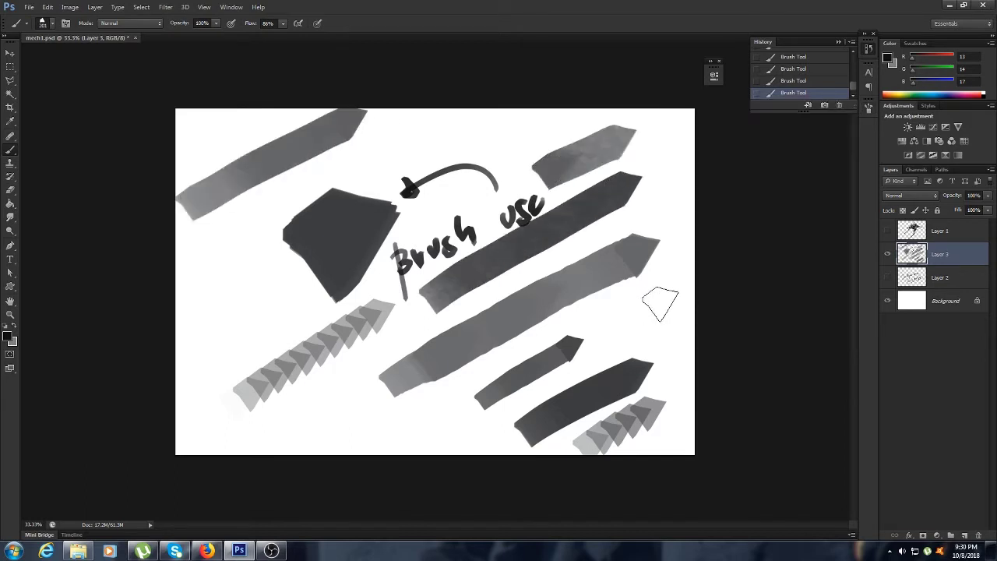
# Step: Hide the brush demo layer, add a new layer, and handwrite "Start!" across the canvas
pyautogui.click(887, 254)
pyautogui.click(965, 536)
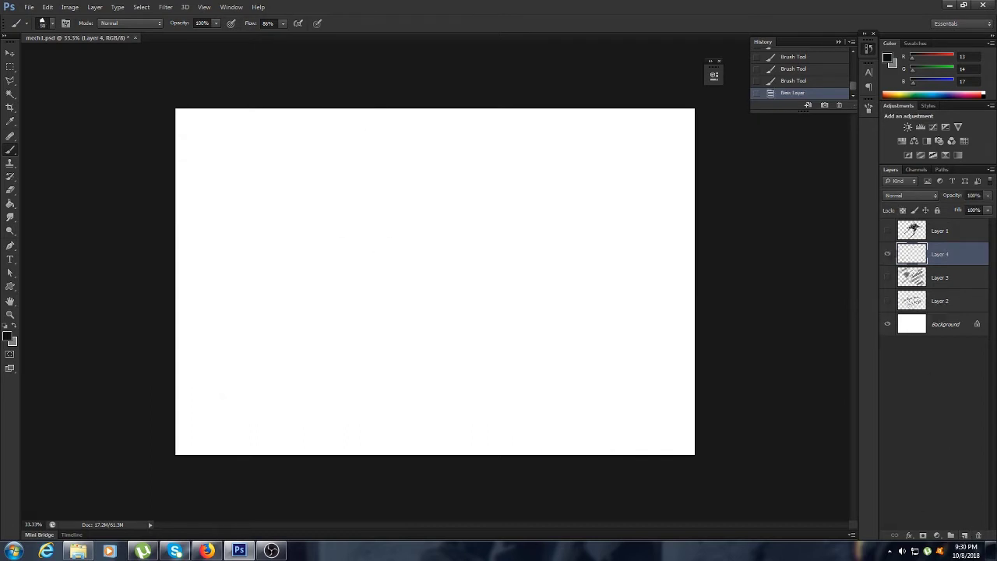
pyautogui.moveTo(346, 226); pyautogui.dragTo(298, 318)
pyautogui.moveTo(361, 191)
pyautogui.mouseDown()
pyautogui.moveTo(376, 289)
pyautogui.moveTo(468, 222)
pyautogui.mouseUp()
pyautogui.moveTo(487, 169); pyautogui.dragTo(498, 248)
pyautogui.moveTo(526, 146); pyautogui.dragTo(546, 218)
pyautogui.click(545, 234)
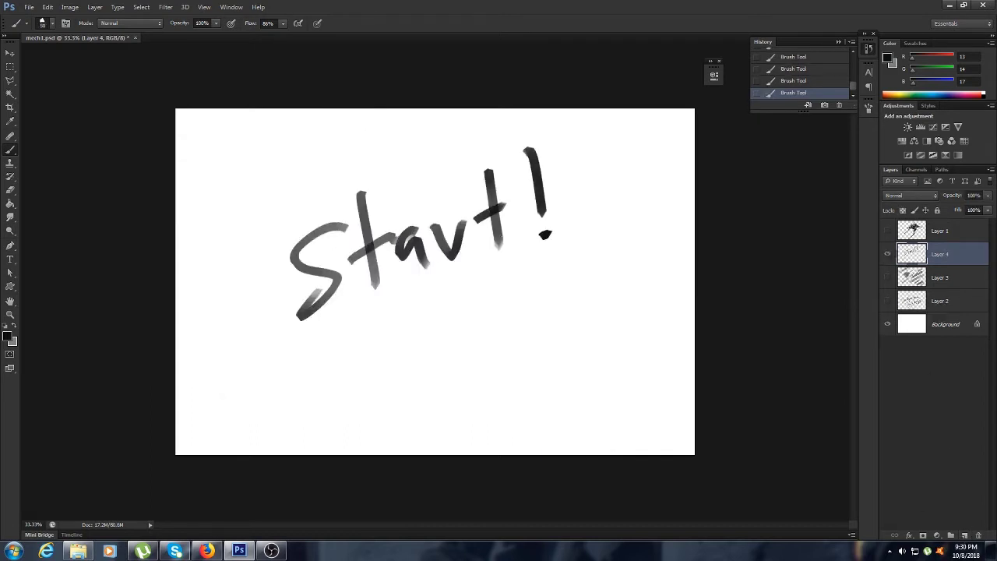
# Step: Underline the handwritten word "Start!" with several long diagonal strokes
pyautogui.moveTo(273, 380); pyautogui.dragTo(593, 267)
pyautogui.click(308, 378)
pyautogui.moveTo(323, 373); pyautogui.dragTo(599, 275)
pyautogui.moveTo(289, 400); pyautogui.dragTo(607, 291)
pyautogui.press('Tab')
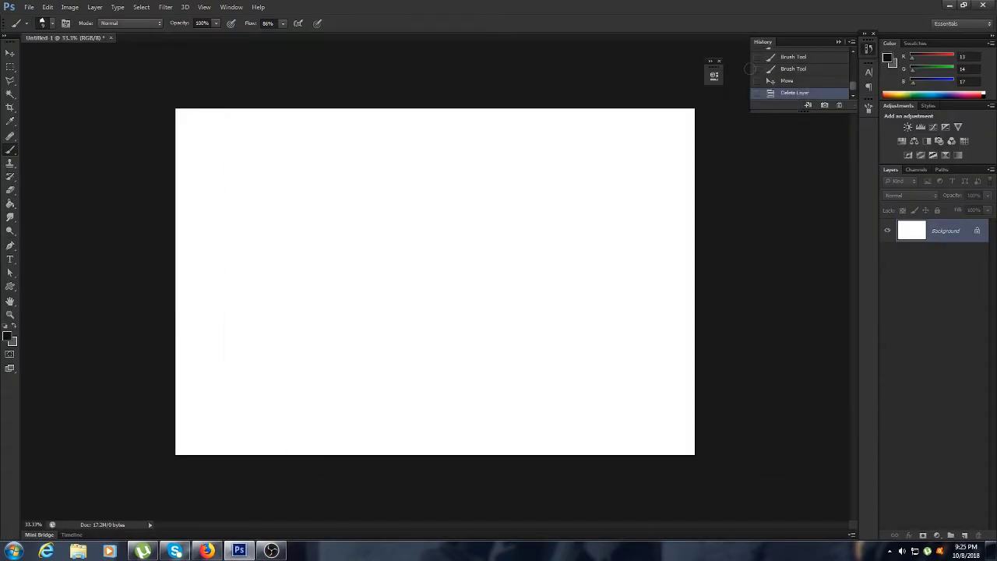
# Step: Add a new layer and set up the brush's Shape Dynamics, trying out one stroke and undoing it
pyautogui.click(965, 535)
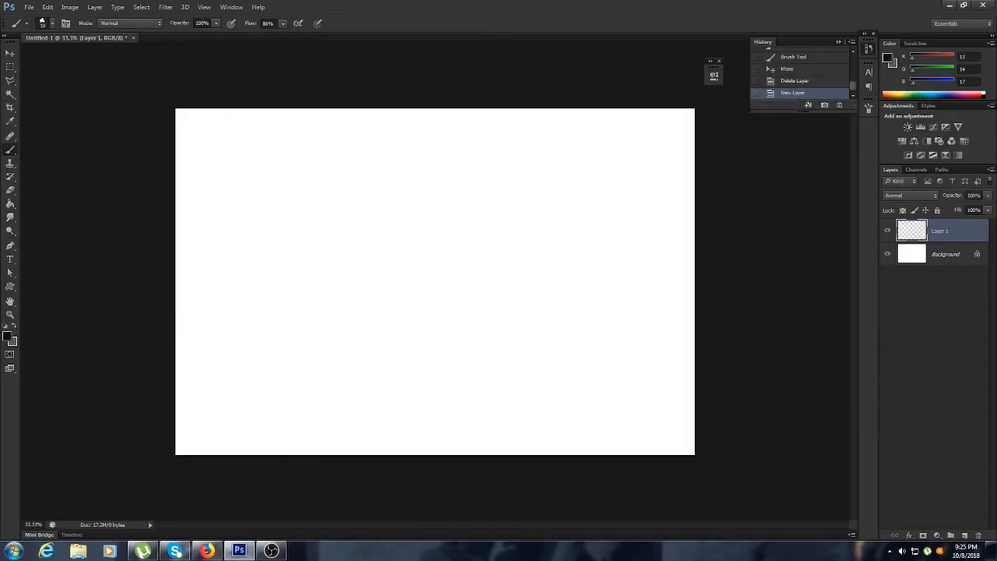
pyautogui.click(869, 110)
pyautogui.click(692, 139)
pyautogui.moveTo(587, 182); pyautogui.dragTo(547, 236)
pyautogui.hotkey('ctrl', 'z')
pyautogui.click(869, 109)
# Step: Block in the mech's angular main body with overlapping diagonal strokes in near-black and gray
pyautogui.moveTo(520, 178)
pyautogui.mouseDown()
pyautogui.moveTo(494, 178)
pyautogui.moveTo(485, 199)
pyautogui.mouseUp()
pyautogui.moveTo(502, 176); pyautogui.dragTo(453, 201)
pyautogui.moveTo(510, 181)
pyautogui.mouseDown()
pyautogui.moveTo(481, 191)
pyautogui.moveTo(485, 199)
pyautogui.moveTo(441, 243)
pyautogui.mouseUp()
pyautogui.moveTo(502, 206)
pyautogui.mouseDown()
pyautogui.moveTo(410, 273)
pyautogui.moveTo(500, 216)
pyautogui.mouseUp()
pyautogui.moveTo(470, 194)
pyautogui.mouseDown()
pyautogui.moveTo(440, 223)
pyautogui.moveTo(458, 231)
pyautogui.mouseUp()
pyautogui.press('x')
pyautogui.moveTo(500, 181); pyautogui.dragTo(456, 208)
pyautogui.press('x')
pyautogui.moveTo(501, 187)
pyautogui.mouseDown()
pyautogui.moveTo(478, 218)
pyautogui.moveTo(447, 232)
pyautogui.mouseUp()
# Step: Paint a tapering leg below the body, alternating dark masses with gray planes on the thigh and shin
pyautogui.moveTo(512, 200)
pyautogui.mouseDown()
pyautogui.moveTo(508, 234)
pyautogui.moveTo(490, 229)
pyautogui.moveTo(509, 295)
pyautogui.mouseUp()
pyautogui.moveTo(508, 226)
pyautogui.mouseDown()
pyautogui.moveTo(507, 293)
pyautogui.moveTo(535, 236)
pyautogui.mouseUp()
pyautogui.moveTo(537, 234)
pyautogui.mouseDown()
pyautogui.moveTo(528, 270)
pyautogui.moveTo(511, 299)
pyautogui.mouseUp()
pyautogui.moveTo(507, 226); pyautogui.dragTo(516, 333)
pyautogui.moveTo(533, 235)
pyautogui.mouseDown()
pyautogui.moveTo(512, 287)
pyautogui.moveTo(514, 266)
pyautogui.mouseUp()
pyautogui.press('x')
pyautogui.moveTo(516, 231); pyautogui.dragTo(514, 269)
pyautogui.moveTo(532, 240); pyautogui.dragTo(513, 289)
pyautogui.press('x')
pyautogui.moveTo(521, 282); pyautogui.dragTo(518, 306)
# Step: Fill in the body's underside and paint a tapered arm extending from the mech's rear toward the right
pyautogui.moveTo(467, 229); pyautogui.dragTo(455, 240)
pyautogui.moveTo(453, 243)
pyautogui.mouseDown()
pyautogui.moveTo(442, 259)
pyautogui.moveTo(426, 241)
pyautogui.moveTo(485, 254)
pyautogui.mouseUp()
pyautogui.moveTo(497, 220)
pyautogui.mouseDown()
pyautogui.moveTo(474, 248)
pyautogui.moveTo(481, 252)
pyautogui.mouseUp()
pyautogui.moveTo(502, 240); pyautogui.dragTo(492, 254)
pyautogui.moveTo(520, 208); pyautogui.dragTo(559, 198)
pyautogui.moveTo(519, 211); pyautogui.dragTo(536, 220)
pyautogui.moveTo(549, 194)
pyautogui.mouseDown()
pyautogui.moveTo(520, 212)
pyautogui.moveTo(602, 190)
pyautogui.mouseUp()
pyautogui.moveTo(591, 193); pyautogui.dragTo(505, 210)
# Step: Paint the small front leg and add a slanted antenna on top of the body
pyautogui.press('x')
pyautogui.press('x')
pyautogui.moveTo(459, 226)
pyautogui.mouseDown()
pyautogui.moveTo(444, 249)
pyautogui.moveTo(430, 285)
pyautogui.mouseUp()
pyautogui.moveTo(456, 193)
pyautogui.mouseDown()
pyautogui.moveTo(439, 206)
pyautogui.moveTo(477, 162)
pyautogui.mouseUp()
pyautogui.moveTo(502, 243); pyautogui.dragTo(493, 255)
pyautogui.moveTo(448, 254); pyautogui.dragTo(444, 269)
# Step: Add gray planes across the hull, sample a hull tone for the rear, and paint a dark gun barrel at the front
pyautogui.press('x')
pyautogui.moveTo(455, 227); pyautogui.dragTo(434, 251)
pyautogui.moveTo(483, 221); pyautogui.dragTo(454, 237)
pyautogui.press('x')
pyautogui.keyDown('alt'); pyautogui.click(473, 234); pyautogui.keyUp('alt')
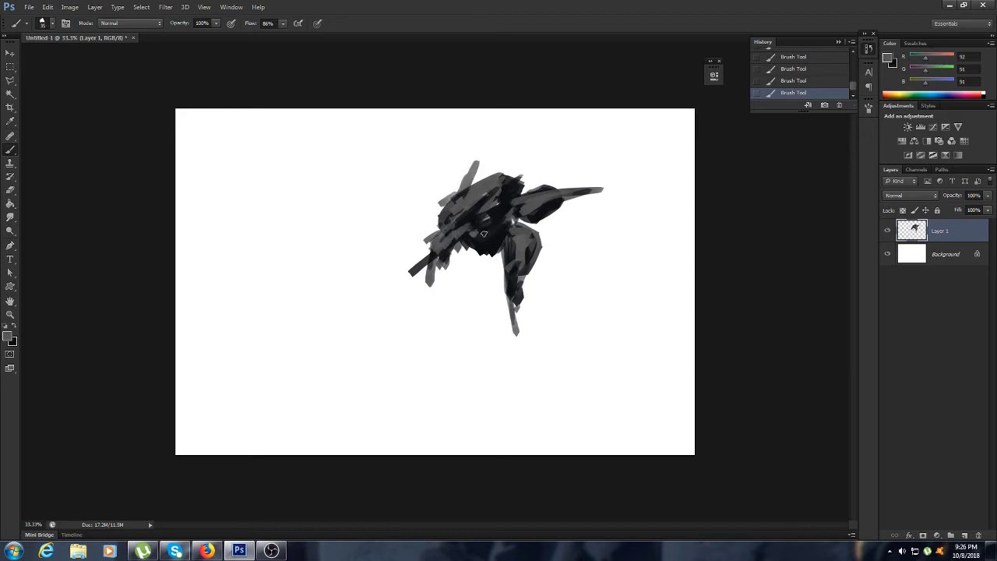
pyautogui.moveTo(522, 187); pyautogui.dragTo(496, 236)
pyautogui.press('x')
pyautogui.moveTo(449, 248)
pyautogui.mouseDown()
pyautogui.moveTo(443, 261)
pyautogui.moveTo(403, 265)
pyautogui.mouseUp()
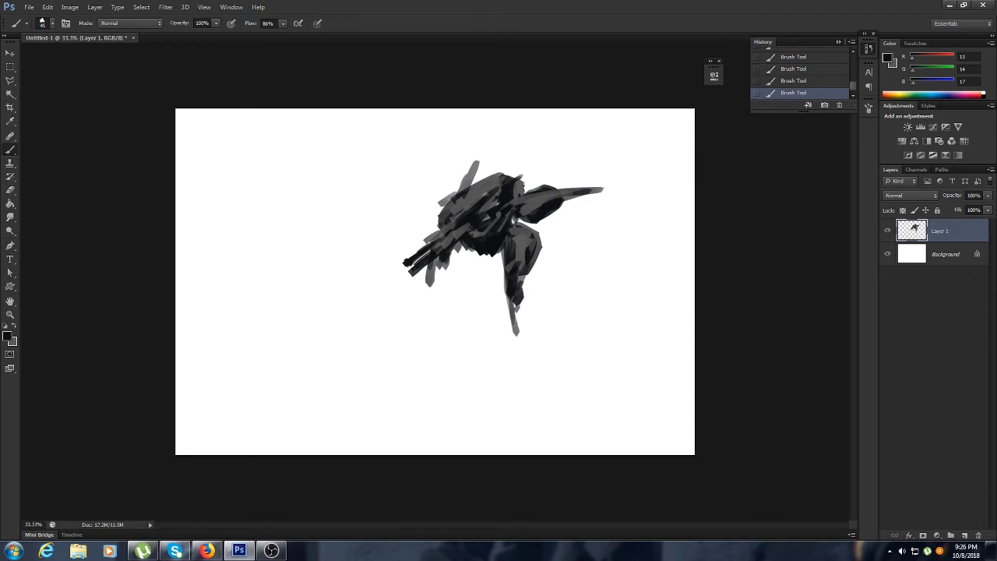
# Step: Paint long diagonal skids under the main and front legs and a short foot at the rear arm's tip
pyautogui.moveTo(526, 308)
pyautogui.mouseDown()
pyautogui.moveTo(503, 363)
pyautogui.moveTo(466, 407)
pyautogui.mouseUp()
pyautogui.moveTo(438, 283); pyautogui.dragTo(382, 362)
pyautogui.moveTo(617, 183); pyautogui.dragTo(597, 205)
# Step: Rotate the mech slightly clockwise and move it toward the canvas center
pyautogui.hotkey('ctrl', 't')
pyautogui.moveTo(639, 160); pyautogui.dragTo(670, 205)
pyautogui.moveTo(559, 247); pyautogui.dragTo(522, 258)
pyautogui.press('Return')
# Step: Paint dark strokes across the upper hull and around the gun barrels
pyautogui.moveTo(448, 209); pyautogui.dragTo(514, 194)
pyautogui.moveTo(420, 248); pyautogui.dragTo(477, 263)
pyautogui.moveTo(521, 184)
pyautogui.mouseDown()
pyautogui.moveTo(523, 230)
pyautogui.moveTo(449, 226)
pyautogui.moveTo(473, 196)
pyautogui.mouseUp()
# Step: Choose a mid gray as the painting color and add lighter strokes to the upper hull and rear joint
pyautogui.press('x')
pyautogui.click(7, 335)
pyautogui.click(424, 412)
pyautogui.click(667, 340)
pyautogui.moveTo(446, 210)
pyautogui.mouseDown()
pyautogui.moveTo(502, 191)
pyautogui.moveTo(491, 209)
pyautogui.mouseUp()
pyautogui.moveTo(503, 225); pyautogui.dragTo(517, 220)
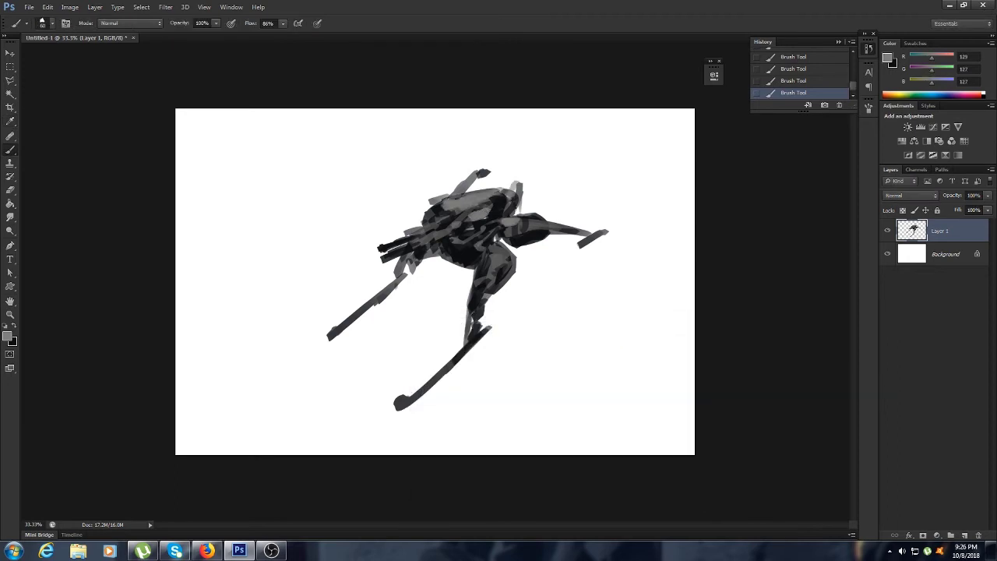
# Step: Sample tones from the mech for small details and brighten the hull's highlights with the Dodge tool
pyautogui.keyDown('alt'); pyautogui.click(432, 236); pyautogui.keyUp('alt')
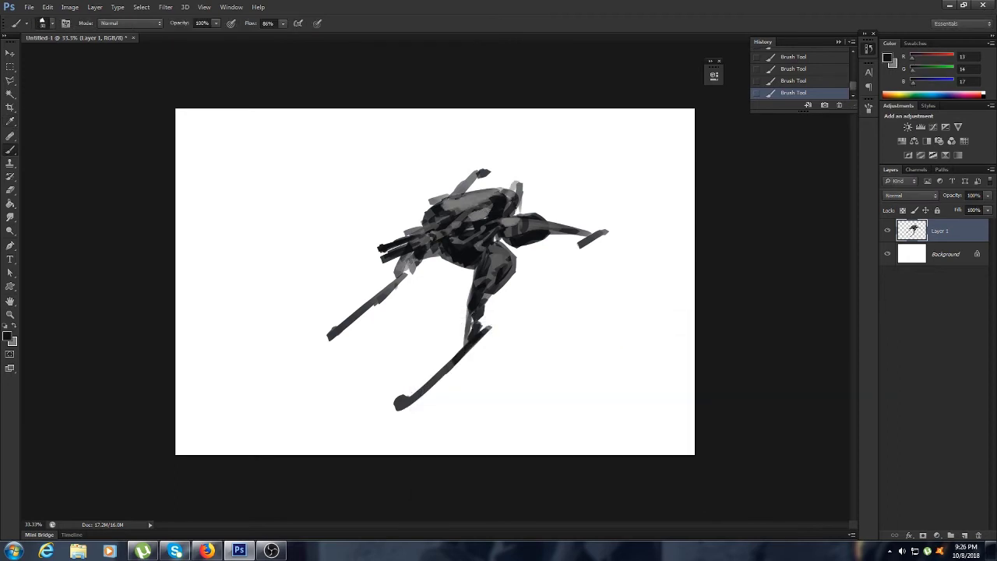
pyautogui.keyDown('alt'); pyautogui.click(524, 222); pyautogui.keyUp('alt')
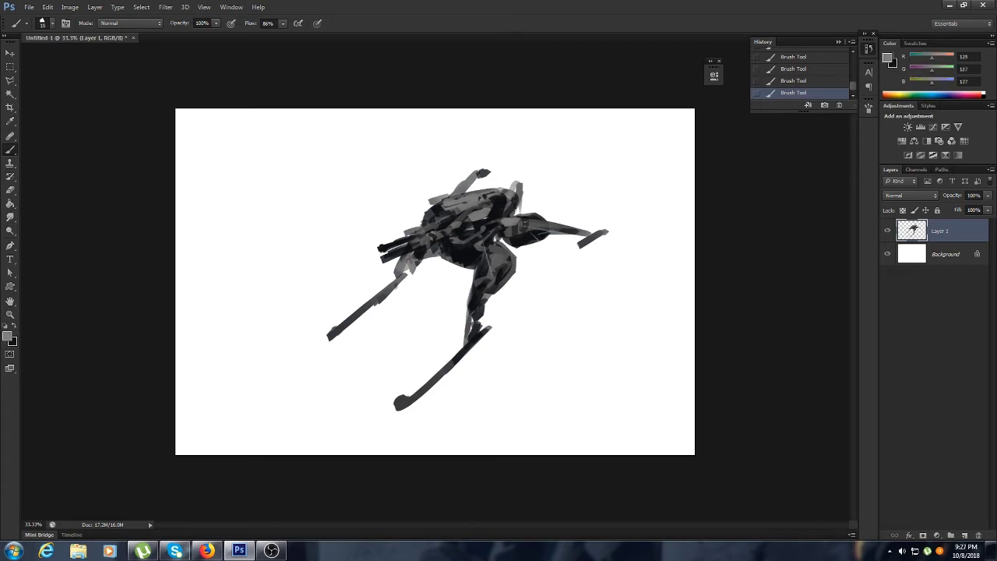
pyautogui.press('o')
pyautogui.click(425, 225)
pyautogui.click(459, 204)
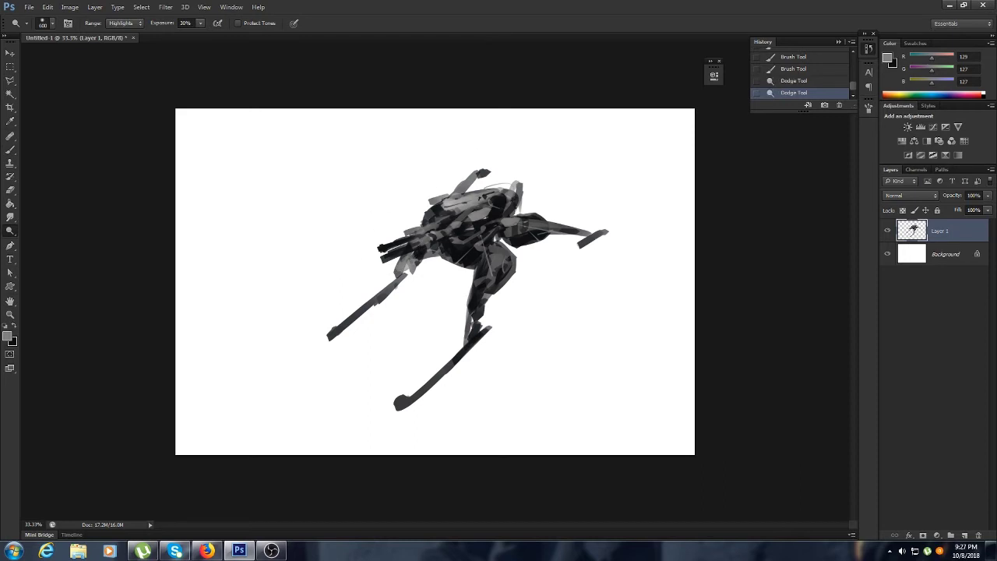
# Step: Enlarge the mech to about 112% toward the canvas's upper right
pyautogui.hotkey('ctrl', 't')
pyautogui.moveTo(606, 166); pyautogui.dragTo(645, 138)
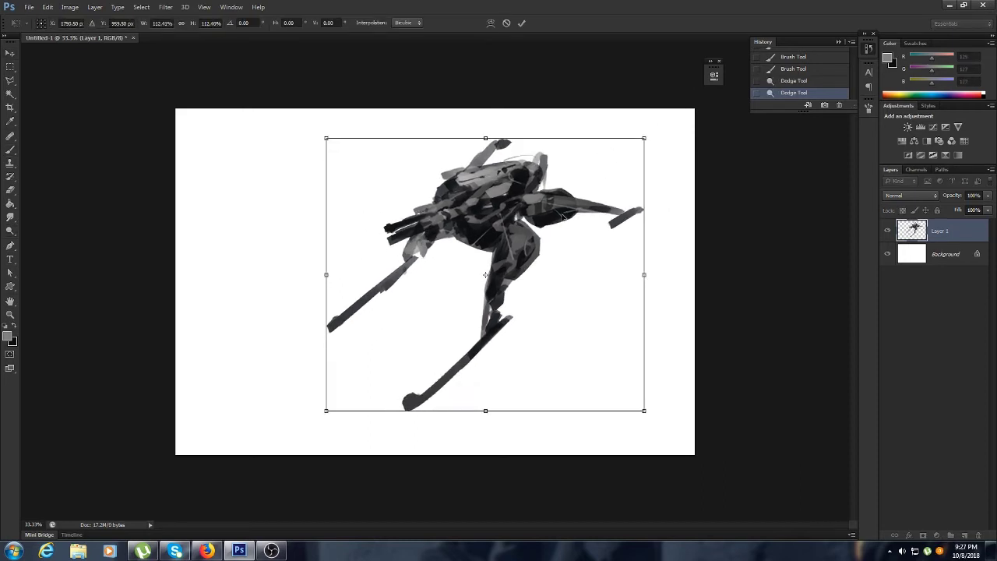
pyautogui.press('Return')
# Step: Draw thin curved cables on the head and legs with a small brush, undoing the unwanted strokes
pyautogui.press('b')
pyautogui.moveTo(532, 156); pyautogui.dragTo(537, 161)
pyautogui.press('x')
pyautogui.moveTo(442, 234)
pyautogui.mouseDown()
pyautogui.moveTo(392, 271)
pyautogui.moveTo(441, 240)
pyautogui.mouseUp()
pyautogui.hotkey('ctrl', 'z')
pyautogui.press('x')
pyautogui.hotkey('ctrl', 'z')
pyautogui.hotkey('ctrl', 'z')
pyautogui.press('x')
pyautogui.moveTo(514, 273); pyautogui.dragTo(493, 310)
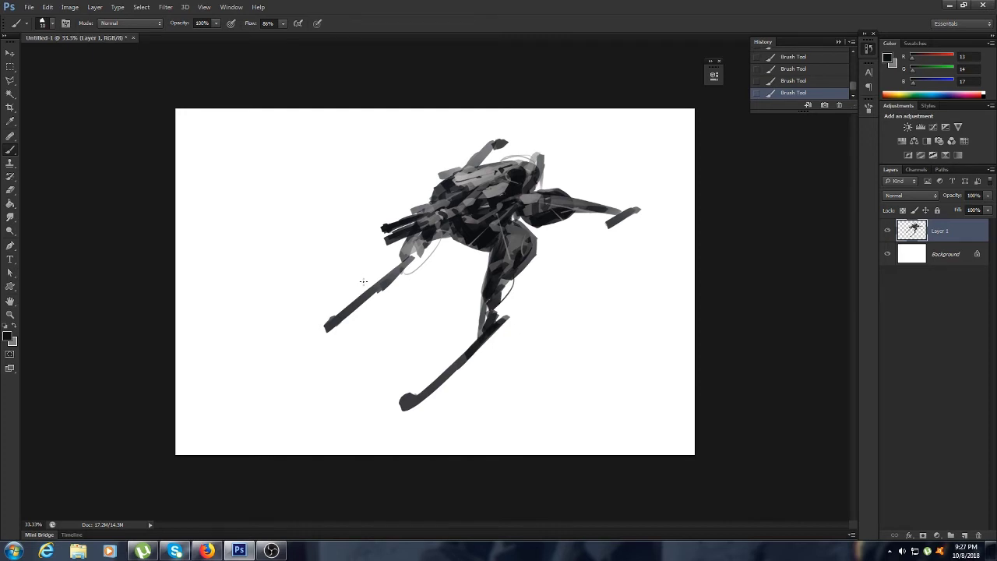
# Step: Scale the mech up again to about 112%, extending it toward the canvas's lower left
pyautogui.hotkey('ctrl', 't')
pyautogui.moveTo(326, 411); pyautogui.dragTo(285, 442)
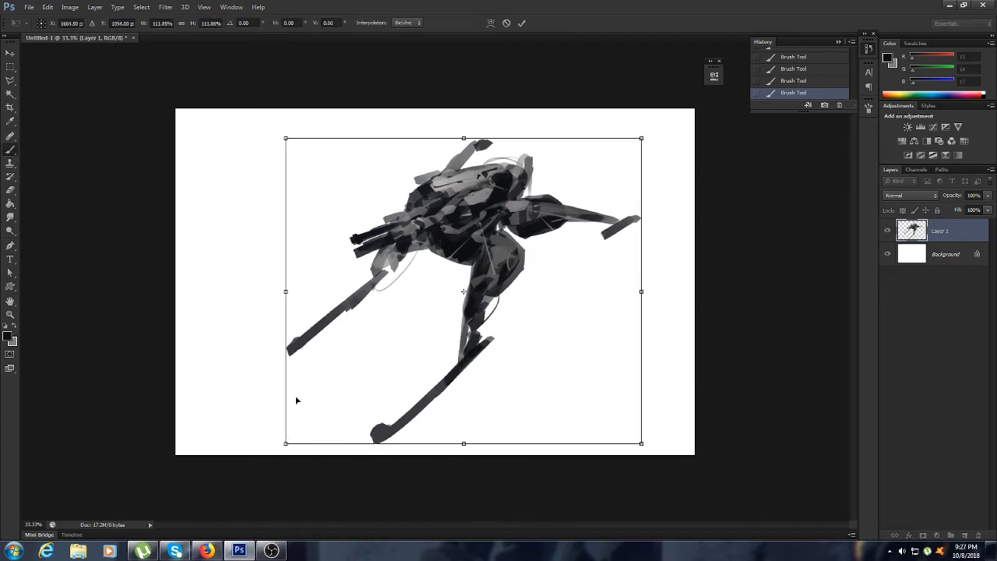
pyautogui.press('Return')
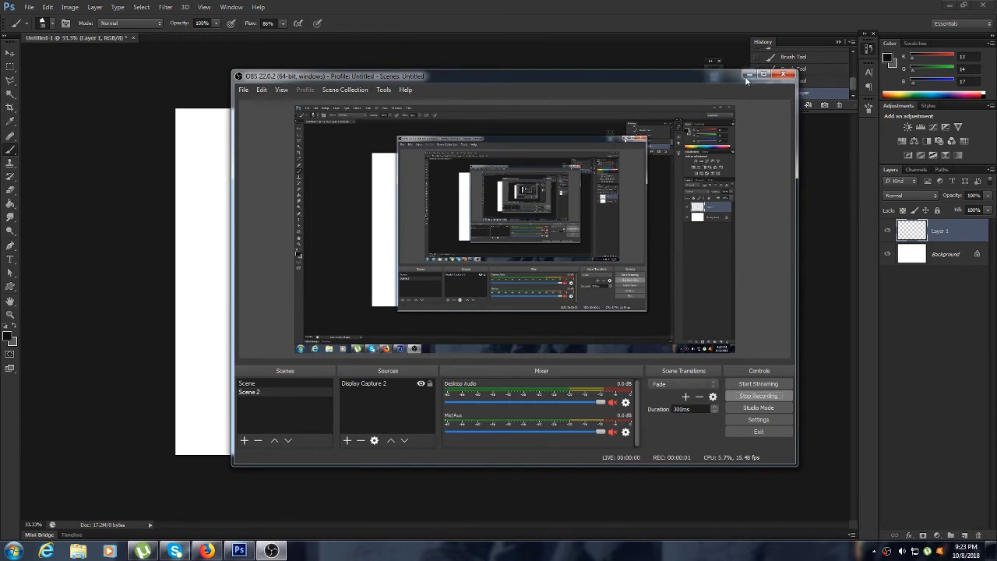
# Step: Minimize the OBS window, return to Photoshop, and hide all interface panels around the blank canvas
pyautogui.click(749, 77)
pyautogui.press('z')
pyautogui.click(496, 254)
pyautogui.moveTo(459, 280); pyautogui.dragTo(564, 226)
pyautogui.keyDown('alt'); pyautogui.click(559, 229); pyautogui.keyUp('alt')
pyautogui.press('Tab')
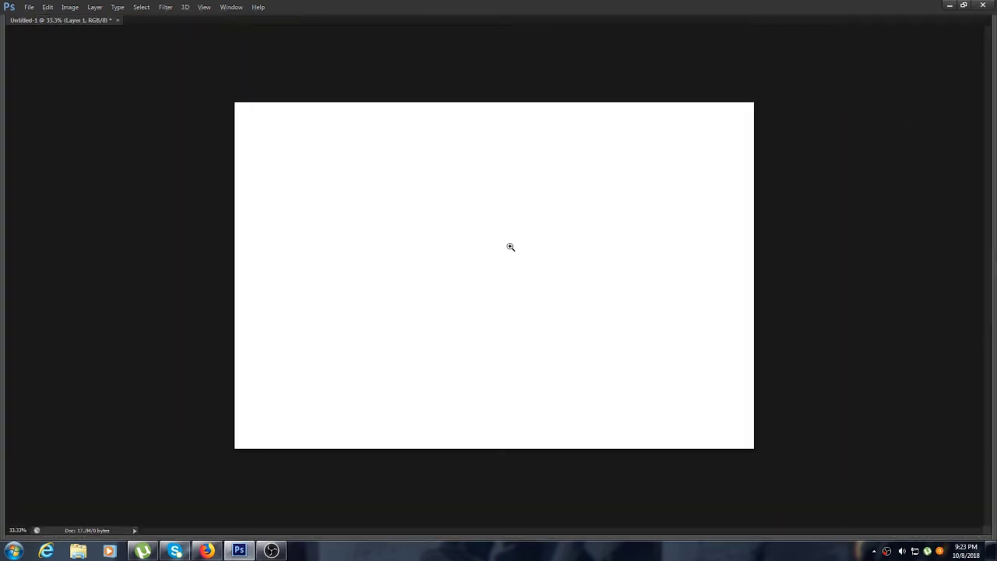
# Step: Block in a second mech's rounded body, hip joints, and two thin legs with dark gray strokes
pyautogui.moveTo(532, 183)
pyautogui.mouseDown()
pyautogui.moveTo(521, 187)
pyautogui.moveTo(519, 209)
pyautogui.moveTo(536, 184)
pyautogui.moveTo(523, 222)
pyautogui.moveTo(491, 204)
pyautogui.moveTo(536, 212)
pyautogui.moveTo(539, 226)
pyautogui.moveTo(520, 193)
pyautogui.moveTo(531, 205)
pyautogui.moveTo(545, 222)
pyautogui.moveTo(534, 249)
pyautogui.moveTo(545, 264)
pyautogui.moveTo(489, 222)
pyautogui.moveTo(499, 241)
pyautogui.moveTo(557, 250)
pyautogui.moveTo(545, 268)
pyautogui.moveTo(512, 208)
pyautogui.moveTo(538, 242)
pyautogui.moveTo(557, 331)
pyautogui.moveTo(585, 284)
pyautogui.moveTo(491, 281)
pyautogui.moveTo(482, 362)
pyautogui.mouseUp()
pyautogui.moveTo(555, 268)
pyautogui.mouseDown()
pyautogui.moveTo(531, 224)
pyautogui.moveTo(561, 238)
pyautogui.moveTo(573, 279)
pyautogui.mouseUp()
pyautogui.moveTo(546, 222)
pyautogui.mouseDown()
pyautogui.moveTo(514, 186)
pyautogui.moveTo(555, 191)
pyautogui.moveTo(531, 218)
pyautogui.mouseUp()
pyautogui.moveTo(491, 225); pyautogui.dragTo(487, 241)
pyautogui.moveTo(494, 266); pyautogui.dragTo(501, 324)
pyautogui.moveTo(491, 353); pyautogui.dragTo(479, 383)
pyautogui.moveTo(551, 370)
pyautogui.mouseDown()
pyautogui.moveTo(541, 381)
pyautogui.moveTo(548, 399)
pyautogui.mouseUp()
# Step: Model the hull with dark edges and gray planes, and paint two long gun barrels reaching toward the lower left
pyautogui.moveTo(561, 223)
pyautogui.mouseDown()
pyautogui.moveTo(477, 189)
pyautogui.moveTo(455, 212)
pyautogui.moveTo(485, 266)
pyautogui.mouseUp()
pyautogui.moveTo(500, 265); pyautogui.dragTo(543, 269)
pyautogui.moveTo(501, 179); pyautogui.dragTo(453, 212)
pyautogui.moveTo(453, 215); pyautogui.dragTo(529, 256)
pyautogui.moveTo(487, 209)
pyautogui.mouseDown()
pyautogui.moveTo(469, 220)
pyautogui.moveTo(506, 251)
pyautogui.moveTo(498, 263)
pyautogui.moveTo(514, 205)
pyautogui.moveTo(475, 216)
pyautogui.mouseUp()
pyautogui.moveTo(461, 213)
pyautogui.mouseDown()
pyautogui.moveTo(514, 176)
pyautogui.moveTo(507, 212)
pyautogui.mouseUp()
pyautogui.moveTo(520, 204)
pyautogui.mouseDown()
pyautogui.moveTo(509, 236)
pyautogui.moveTo(494, 244)
pyautogui.mouseUp()
pyautogui.moveTo(545, 234)
pyautogui.mouseDown()
pyautogui.moveTo(513, 254)
pyautogui.moveTo(522, 261)
pyautogui.mouseUp()
pyautogui.moveTo(541, 254); pyautogui.dragTo(356, 397)
pyautogui.moveTo(472, 267); pyautogui.dragTo(340, 396)
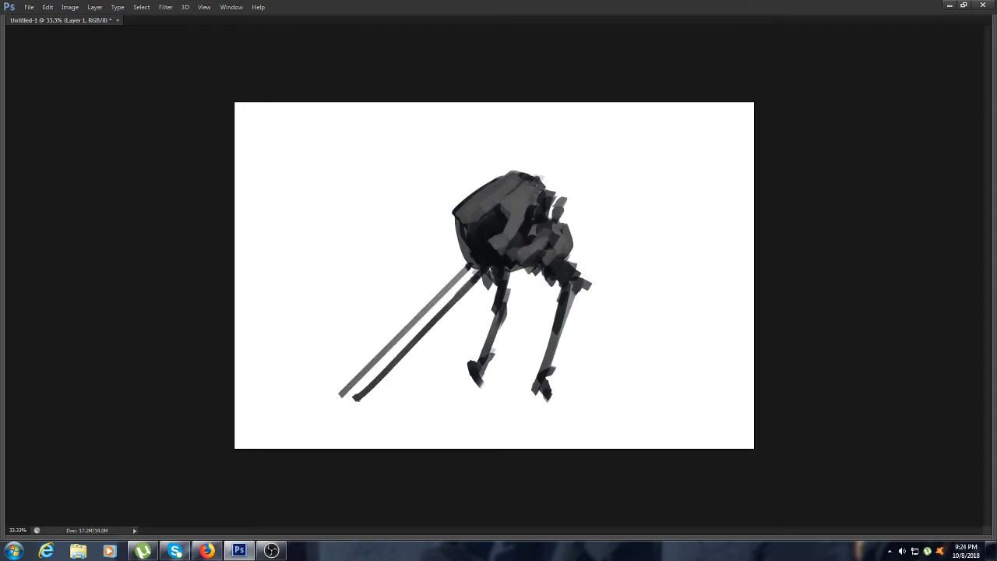
# Step: Thicken the mech's two legs, build up the knee and clawed feet, and darken the upper part of one gun barrel
pyautogui.moveTo(543, 288); pyautogui.dragTo(551, 339)
pyautogui.hotkey('ctrl', 'z')
pyautogui.moveTo(573, 266)
pyautogui.mouseDown()
pyautogui.moveTo(602, 298)
pyautogui.moveTo(589, 280)
pyautogui.moveTo(598, 297)
pyautogui.moveTo(546, 382)
pyautogui.mouseUp()
pyautogui.moveTo(508, 277)
pyautogui.mouseDown()
pyautogui.moveTo(528, 289)
pyautogui.moveTo(471, 387)
pyautogui.mouseUp()
pyautogui.moveTo(545, 379); pyautogui.dragTo(531, 399)
pyautogui.moveTo(535, 221); pyautogui.dragTo(561, 206)
pyautogui.moveTo(470, 267); pyautogui.dragTo(411, 338)
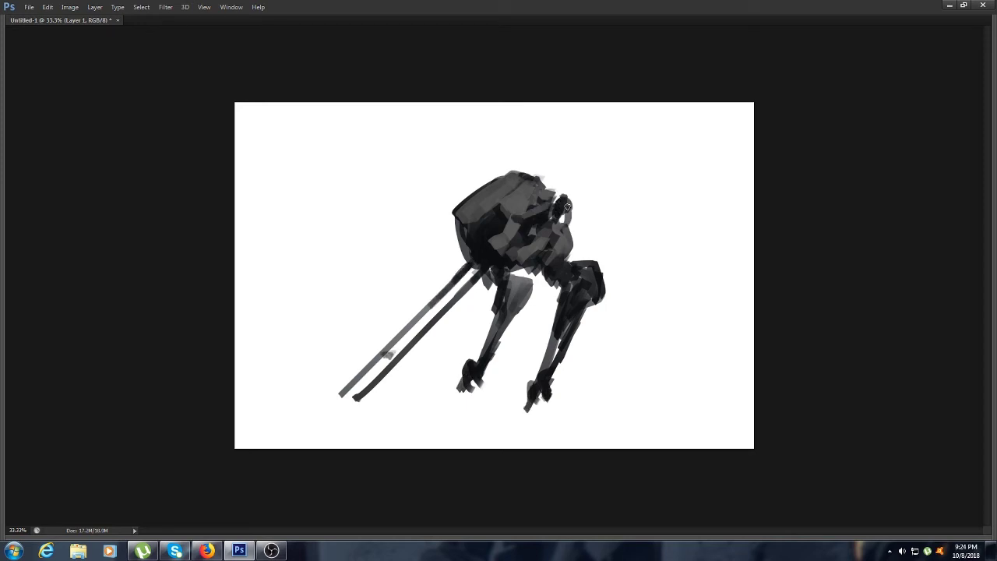
# Step: Add a thin antenna at the back of the mech, then bring back the interface panels and move the mech rightward on the canvas
pyautogui.moveTo(604, 181); pyautogui.dragTo(568, 215)
pyautogui.moveTo(489, 196); pyautogui.dragTo(476, 192)
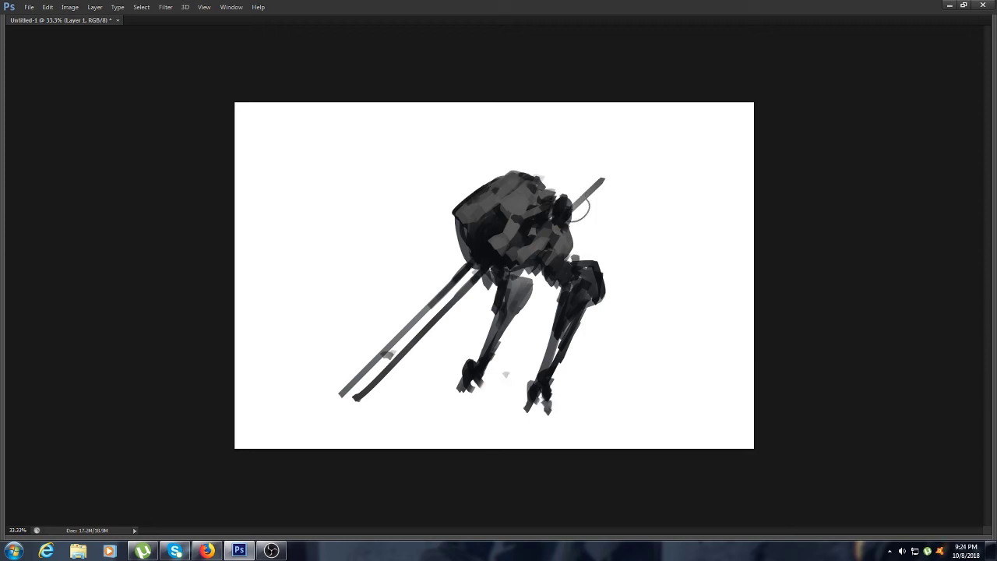
pyautogui.press('Tab')
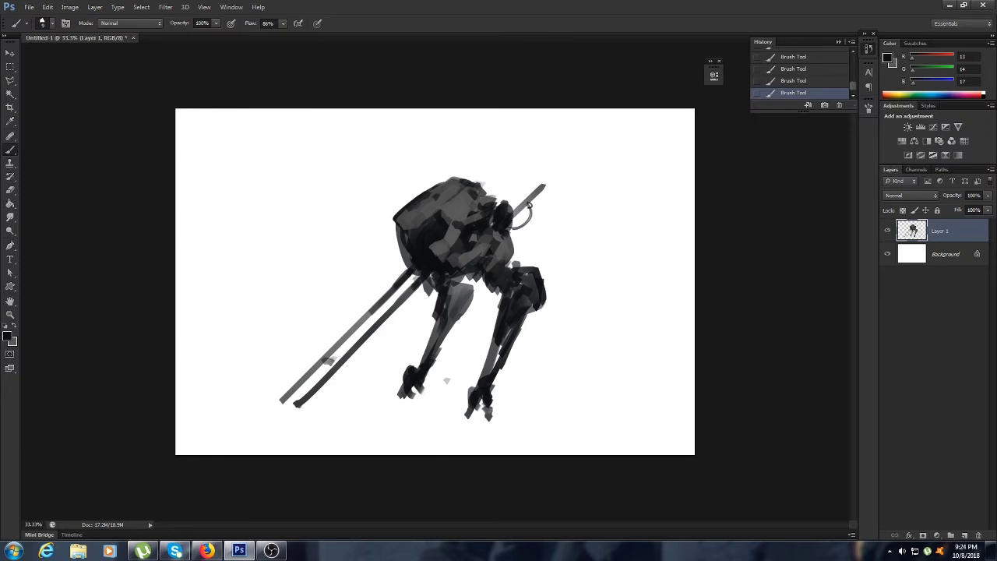
pyautogui.press('v')
pyautogui.moveTo(441, 361)
pyautogui.mouseDown()
pyautogui.moveTo(561, 352)
pyautogui.moveTo(575, 366)
pyautogui.moveTo(521, 350)
pyautogui.mouseUp()
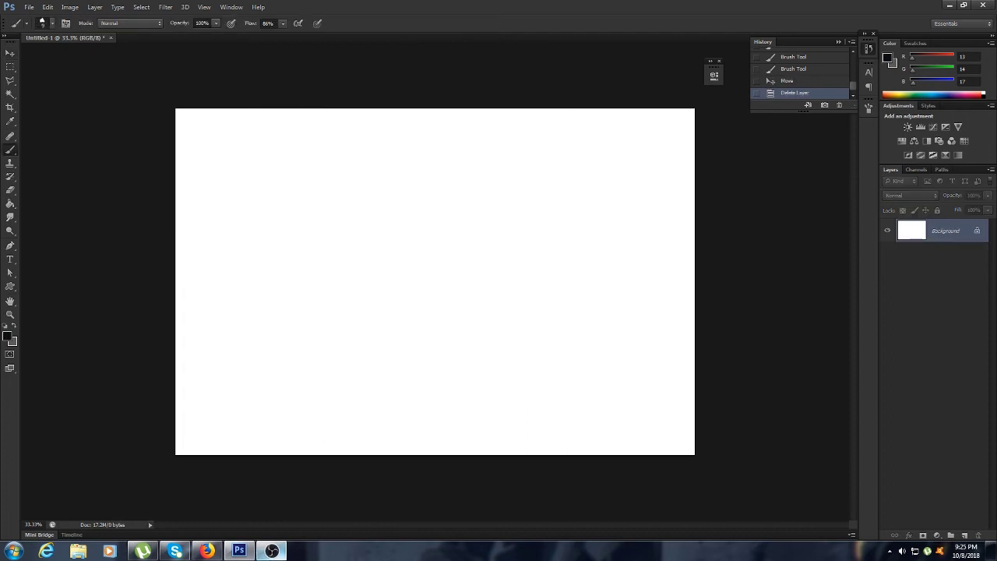
pyautogui.click(271, 551)
pyautogui.click(749, 74)
# Step: Block in a standing figure's small rounded head, neck, and flared cloak-like torso with dark gray strokes on Layer 5
pyautogui.moveTo(447, 181)
pyautogui.mouseDown()
pyautogui.moveTo(438, 200)
pyautogui.moveTo(446, 184)
pyautogui.mouseUp()
pyautogui.moveTo(436, 176); pyautogui.dragTo(409, 190)
pyautogui.moveTo(410, 191)
pyautogui.mouseDown()
pyautogui.moveTo(436, 202)
pyautogui.moveTo(427, 205)
pyautogui.mouseUp()
pyautogui.moveTo(439, 206); pyautogui.dragTo(430, 248)
pyautogui.moveTo(442, 207)
pyautogui.mouseDown()
pyautogui.moveTo(457, 227)
pyautogui.moveTo(468, 327)
pyautogui.mouseUp()
pyautogui.moveTo(434, 223); pyautogui.dragTo(410, 288)
pyautogui.moveTo(410, 288); pyautogui.dragTo(434, 286)
pyautogui.moveTo(433, 226); pyautogui.dragTo(421, 282)
pyautogui.moveTo(447, 223)
pyautogui.mouseDown()
pyautogui.moveTo(425, 295)
pyautogui.moveTo(468, 299)
pyautogui.mouseUp()
pyautogui.moveTo(449, 223); pyautogui.dragTo(442, 282)
# Step: Choose a bright red paint color and paint the front of the figure's head with red and black strokes
pyautogui.press('x')
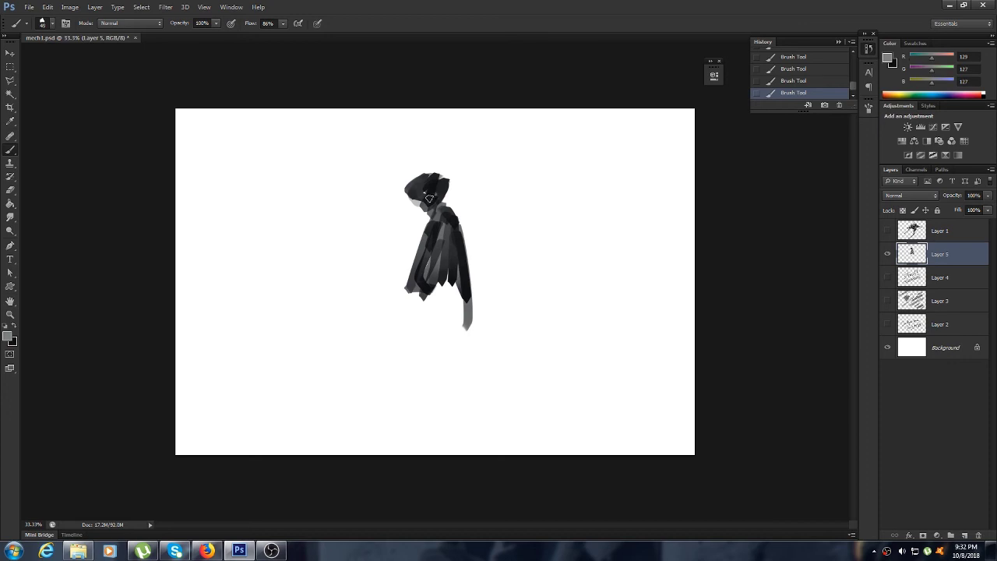
pyautogui.click(7, 337)
pyautogui.click(551, 352)
pyautogui.click(667, 340)
pyautogui.press('x')
pyautogui.moveTo(439, 209)
pyautogui.mouseDown()
pyautogui.moveTo(421, 229)
pyautogui.moveTo(424, 206)
pyautogui.mouseUp()
pyautogui.moveTo(426, 177)
pyautogui.mouseDown()
pyautogui.moveTo(408, 193)
pyautogui.moveTo(432, 208)
pyautogui.mouseUp()
pyautogui.press('x')
pyautogui.moveTo(414, 186)
pyautogui.mouseDown()
pyautogui.moveTo(415, 196)
pyautogui.moveTo(429, 188)
pyautogui.mouseUp()
pyautogui.press('x')
pyautogui.press('x')
pyautogui.press('x')
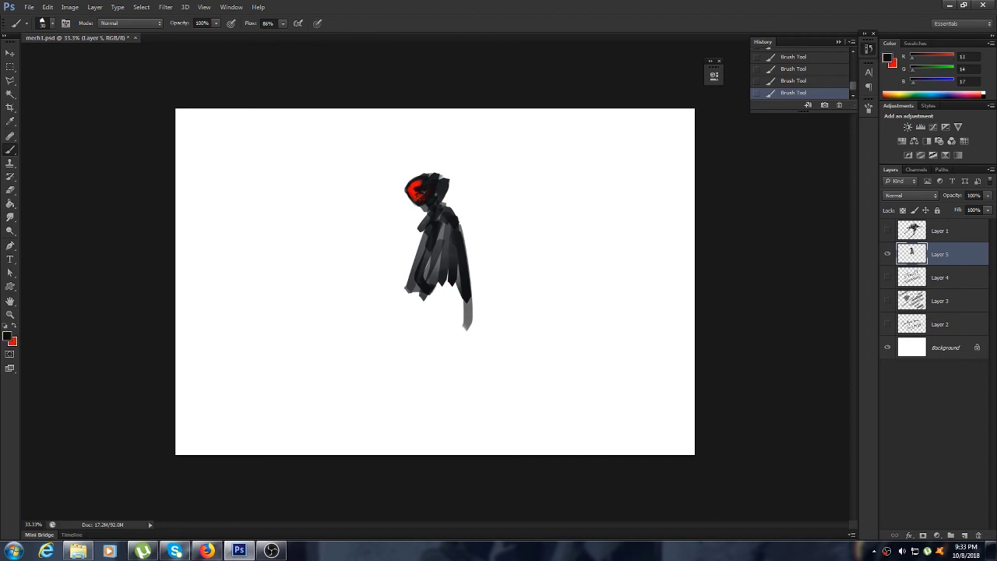
# Step: Paint the figure's hips, legs, and foot in black, and fill out the torso and bent arm with dark strokes
pyautogui.moveTo(456, 224)
pyautogui.mouseDown()
pyautogui.moveTo(413, 300)
pyautogui.moveTo(437, 363)
pyautogui.mouseUp()
pyautogui.moveTo(466, 320); pyautogui.dragTo(440, 312)
pyautogui.moveTo(440, 366)
pyautogui.mouseDown()
pyautogui.moveTo(417, 312)
pyautogui.moveTo(455, 288)
pyautogui.moveTo(449, 365)
pyautogui.moveTo(458, 399)
pyautogui.mouseUp()
pyautogui.moveTo(441, 254); pyautogui.dragTo(427, 306)
pyautogui.moveTo(442, 369)
pyautogui.mouseDown()
pyautogui.moveTo(464, 440)
pyautogui.moveTo(477, 439)
pyautogui.moveTo(466, 397)
pyautogui.mouseUp()
pyautogui.moveTo(453, 230); pyautogui.dragTo(480, 309)
pyautogui.moveTo(427, 236)
pyautogui.mouseDown()
pyautogui.moveTo(406, 256)
pyautogui.moveTo(398, 307)
pyautogui.mouseUp()
pyautogui.moveTo(414, 269)
pyautogui.mouseDown()
pyautogui.moveTo(380, 262)
pyautogui.moveTo(421, 269)
pyautogui.moveTo(406, 236)
pyautogui.moveTo(392, 240)
pyautogui.moveTo(396, 272)
pyautogui.mouseUp()
pyautogui.press('e')
pyautogui.press('b')
# Step: Paint a long sword resting across the figure's shoulder with the hilt in hand, and erase along the blade to thin its tip
pyautogui.moveTo(397, 236)
pyautogui.mouseDown()
pyautogui.moveTo(415, 225)
pyautogui.moveTo(351, 262)
pyautogui.mouseUp()
pyautogui.moveTo(450, 207)
pyautogui.mouseDown()
pyautogui.moveTo(600, 156)
pyautogui.moveTo(563, 173)
pyautogui.mouseUp()
pyautogui.press('e')
pyautogui.hotkey('ctrl', 'z')
pyautogui.moveTo(597, 161); pyautogui.dragTo(511, 185)
pyautogui.hotkey('ctrl', 'z')
pyautogui.moveTo(596, 162); pyautogui.dragTo(494, 192)
pyautogui.moveTo(600, 161); pyautogui.dragTo(538, 180)
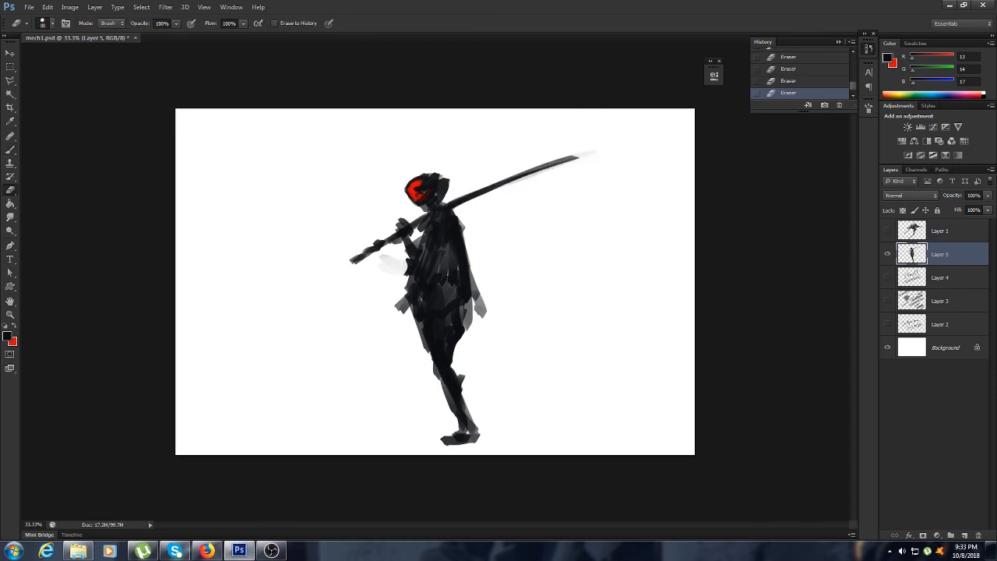
# Step: Fill out the red faceplate on the figure's head with more red strokes
pyautogui.press('b')
pyautogui.press('x')
pyautogui.moveTo(420, 200); pyautogui.dragTo(427, 191)
pyautogui.moveTo(428, 194)
pyautogui.mouseDown()
pyautogui.moveTo(434, 189)
pyautogui.moveTo(416, 200)
pyautogui.mouseUp()
pyautogui.press('x')
pyautogui.press('x')
pyautogui.press('x')
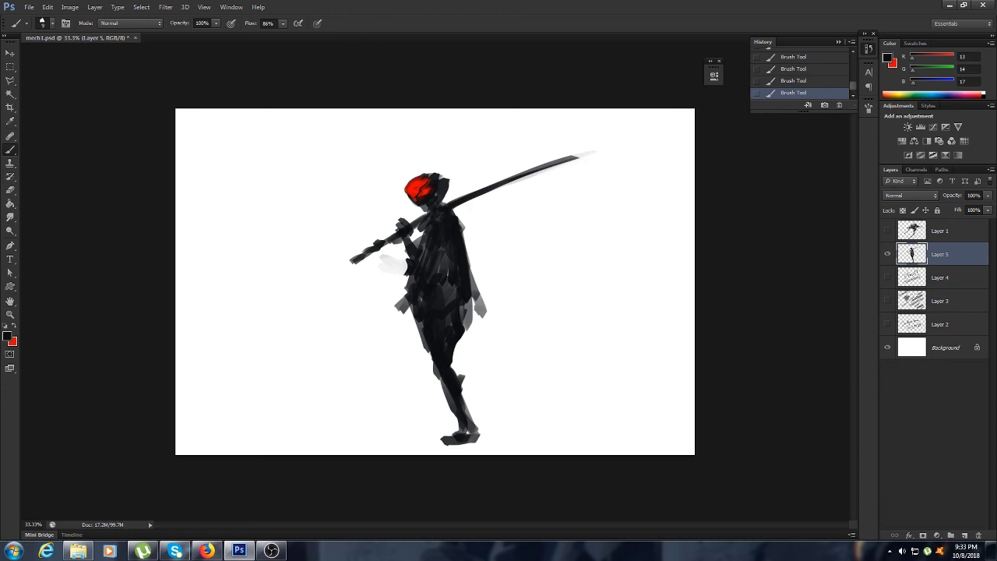
# Step: Add black line details to the red faceplate, and paint a red ring with a line running down from it on the shoulder
pyautogui.press('x')
pyautogui.press('x')
pyautogui.press('x')
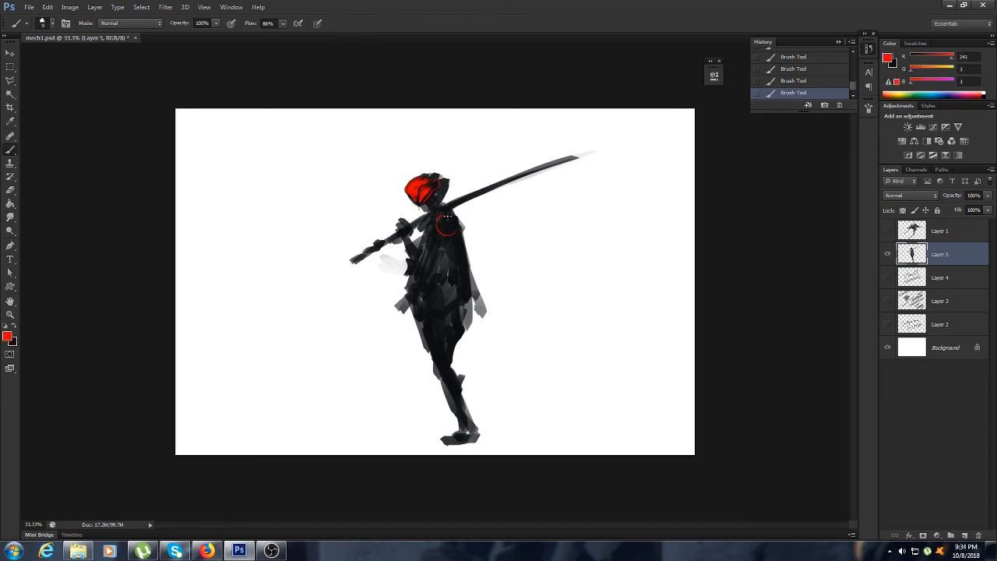
pyautogui.press('x')
pyautogui.press('x')
# Step: Paint the far leg and hip planes in gray sampled from the figure, and add a looping cable trailing to the canvas's right edge
pyautogui.keyDown('alt'); pyautogui.click(468, 313); pyautogui.keyUp('alt')
pyautogui.press(']')
pyautogui.moveTo(438, 314)
pyautogui.mouseDown()
pyautogui.moveTo(440, 304)
pyautogui.moveTo(433, 319)
pyautogui.mouseUp()
pyautogui.press('x')
pyautogui.press('x')
pyautogui.moveTo(426, 314); pyautogui.dragTo(442, 337)
pyautogui.moveTo(421, 343)
pyautogui.mouseDown()
pyautogui.moveTo(438, 388)
pyautogui.moveTo(431, 364)
pyautogui.moveTo(452, 433)
pyautogui.mouseUp()
pyautogui.keyDown('alt'); pyautogui.click(437, 288); pyautogui.keyUp('alt')
pyautogui.moveTo(440, 288)
pyautogui.mouseDown()
pyautogui.moveTo(428, 318)
pyautogui.moveTo(458, 366)
pyautogui.moveTo(700, 428)
pyautogui.mouseUp()
# Step: Lay overlapping horizontal gray ground strokes beneath the figure's feet, and hide the interface panels to show the painting
pyautogui.moveTo(388, 454)
pyautogui.mouseDown()
pyautogui.moveTo(515, 443)
pyautogui.moveTo(696, 447)
pyautogui.mouseUp()
pyautogui.moveTo(274, 444); pyautogui.dragTo(493, 443)
pyautogui.moveTo(431, 448)
pyautogui.mouseDown()
pyautogui.moveTo(300, 456)
pyautogui.moveTo(695, 429)
pyautogui.mouseUp()
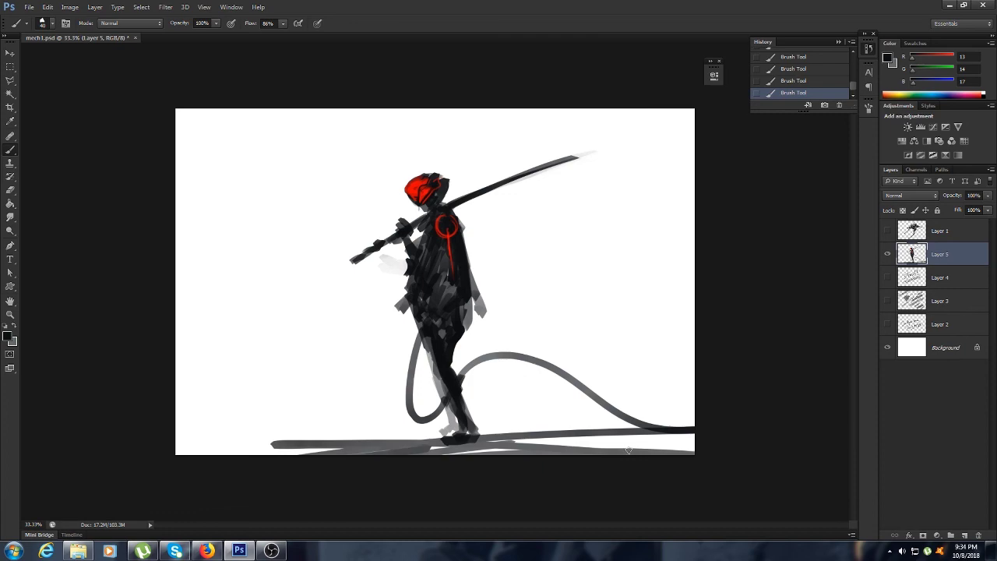
pyautogui.moveTo(475, 445); pyautogui.dragTo(696, 451)
pyautogui.moveTo(340, 456); pyautogui.dragTo(430, 452)
pyautogui.press('Tab')
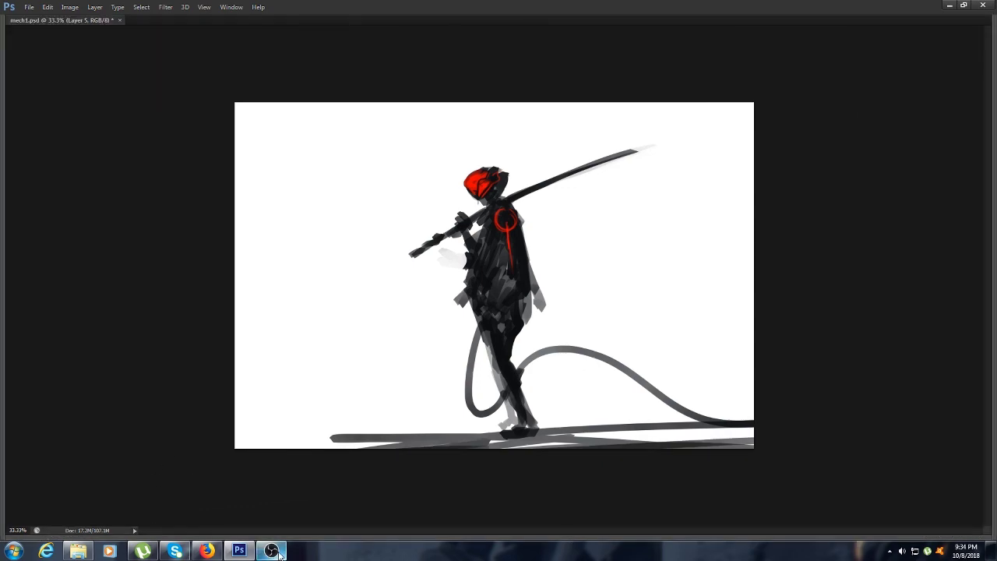